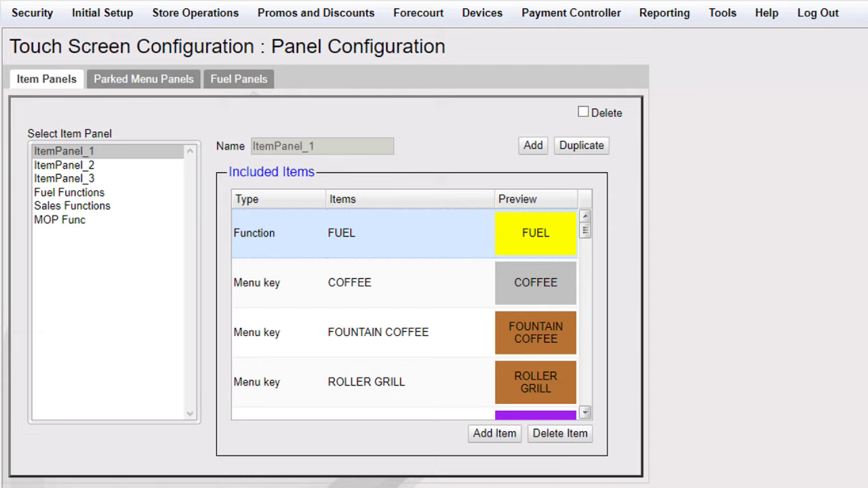
{"action": "left_click", "coordinate": [241, 79]}
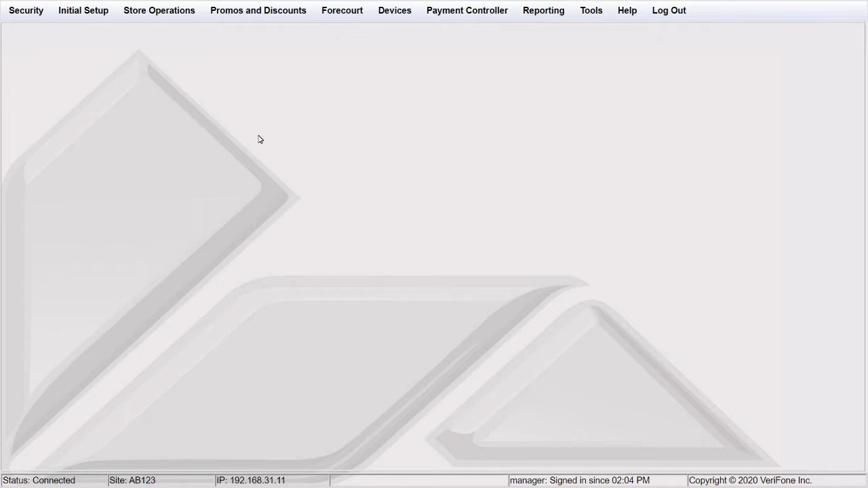
Open the touch screen Panel Configuration from the store operations settings.
{"action": "left_click", "coordinate": [171, 15]}
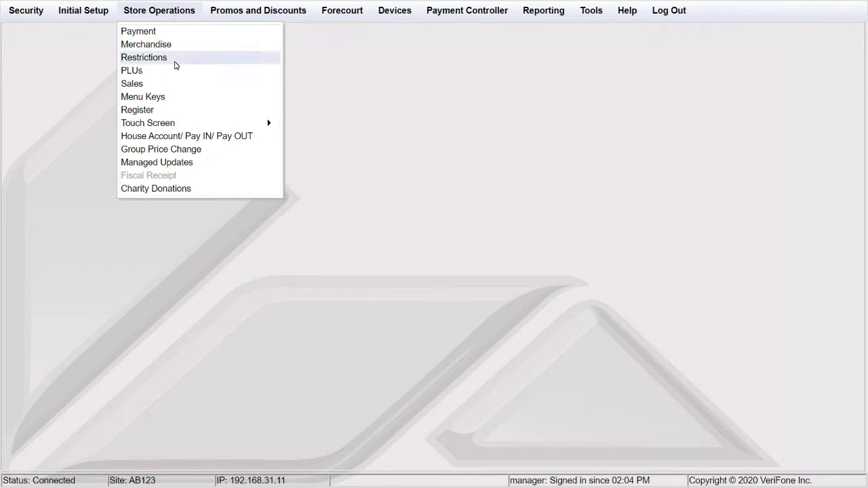
{"action": "mouse_move", "coordinate": [186, 124]}
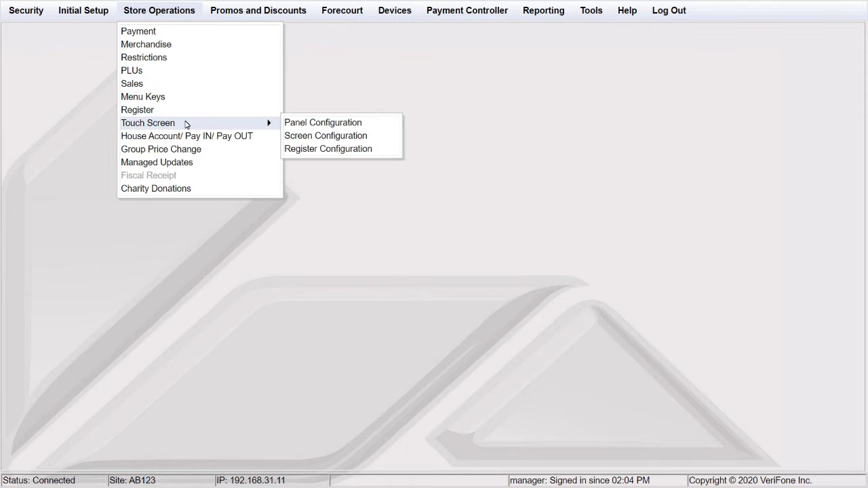
{"action": "left_click", "coordinate": [316, 125]}
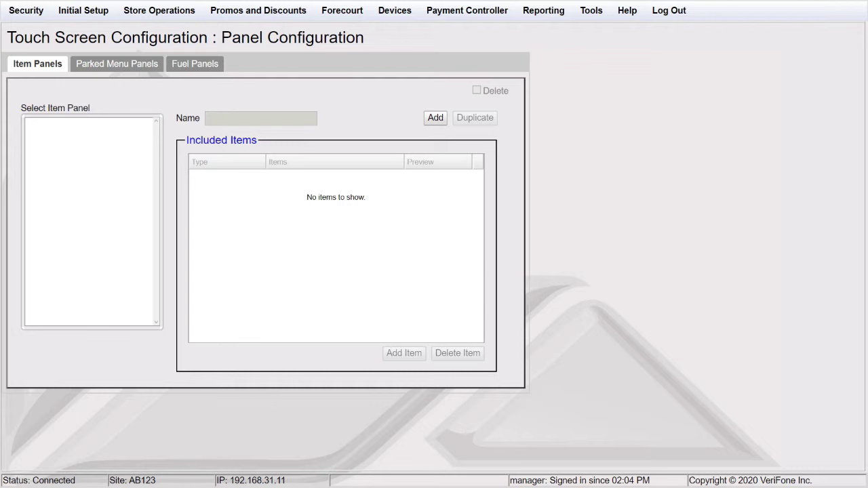
Add a new item panel named "Example 1".
{"action": "left_click", "coordinate": [435, 118]}
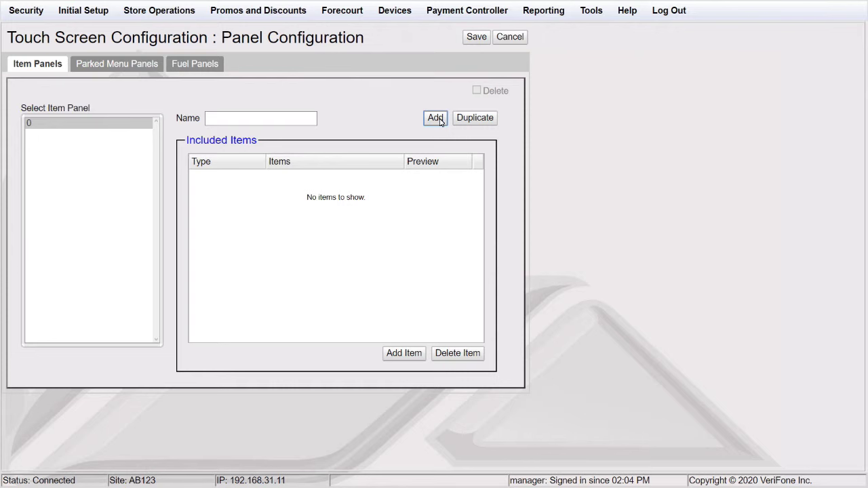
{"action": "left_click", "coordinate": [290, 122]}
{"action": "type", "text": "Example"}
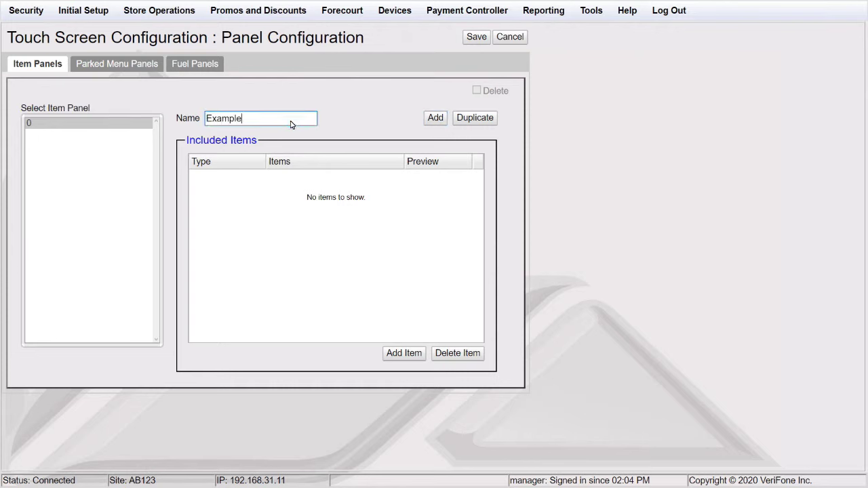
{"action": "type", "text": " 1"}
Add an included item of type Department to the Example 1 panel and assign it the MUGS department.
{"action": "left_click", "coordinate": [405, 353]}
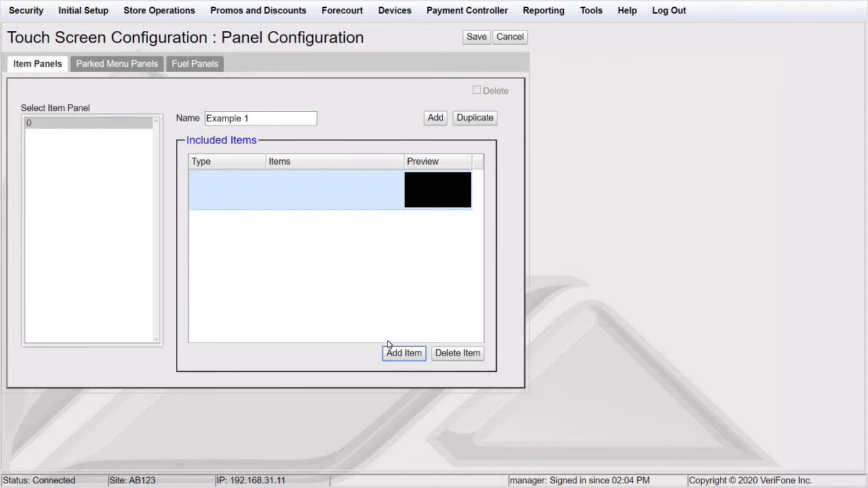
{"action": "left_click", "coordinate": [258, 195]}
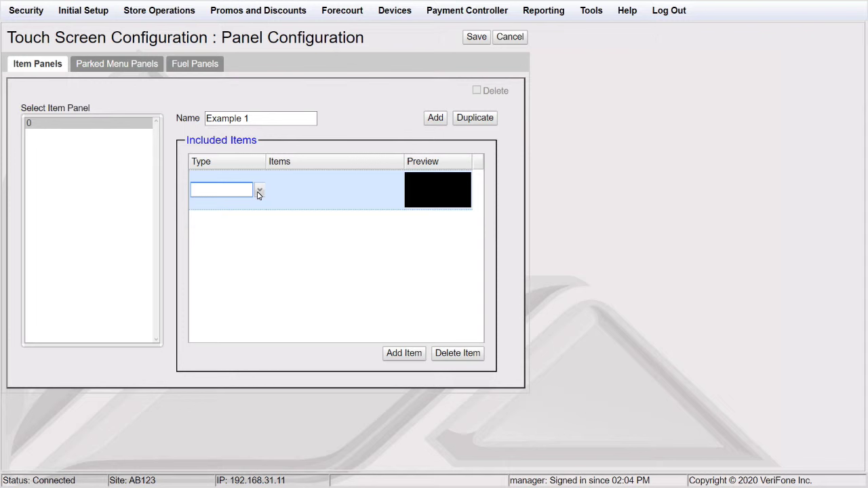
{"action": "left_click", "coordinate": [258, 192]}
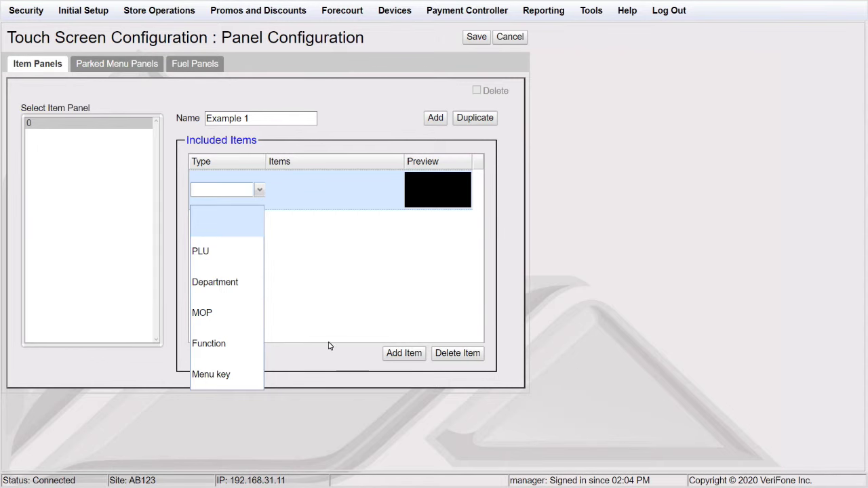
{"action": "left_click", "coordinate": [213, 283]}
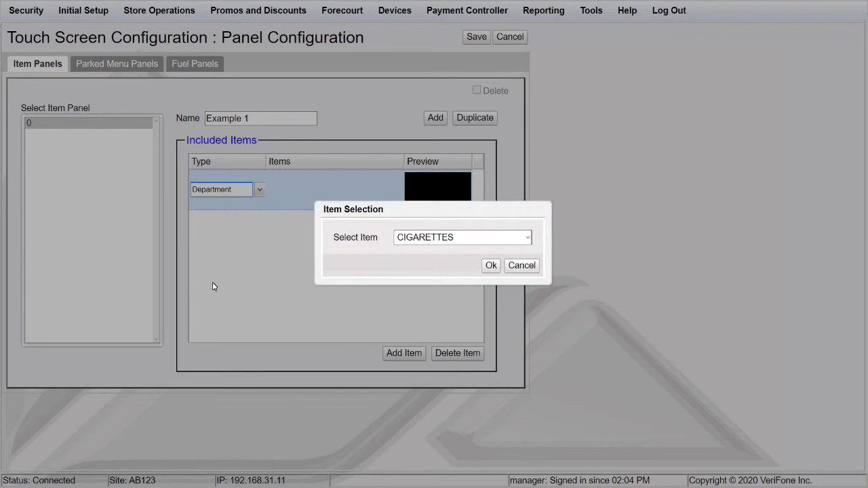
{"action": "left_click", "coordinate": [492, 237]}
{"action": "scroll", "coordinate": [490, 228], "scroll_direction": "down", "scroll_amount": 1}
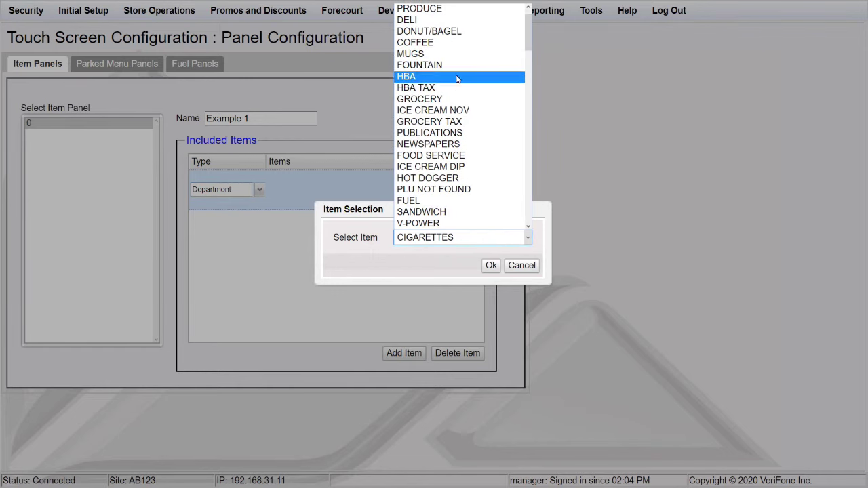
{"action": "left_click", "coordinate": [458, 54]}
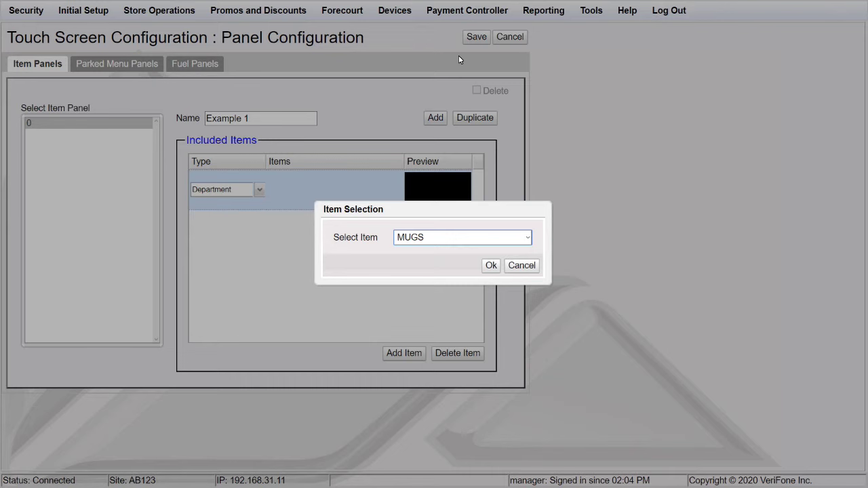
{"action": "left_click", "coordinate": [491, 266]}
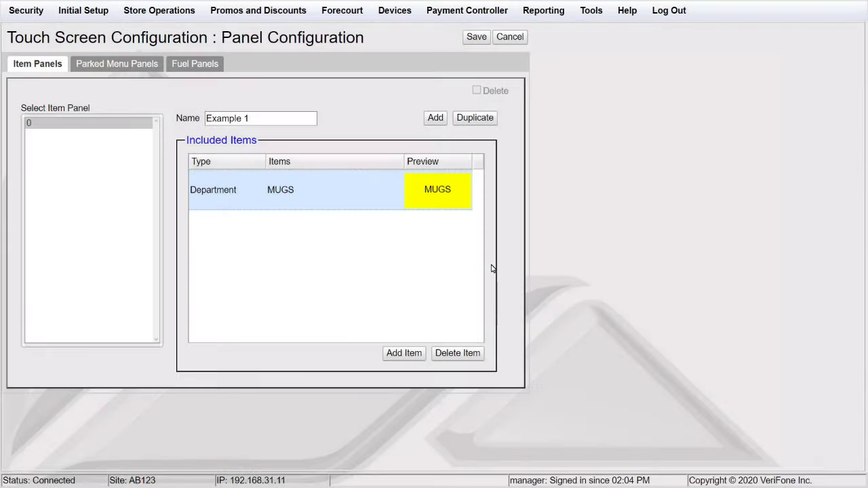
{"action": "left_click", "coordinate": [404, 353]}
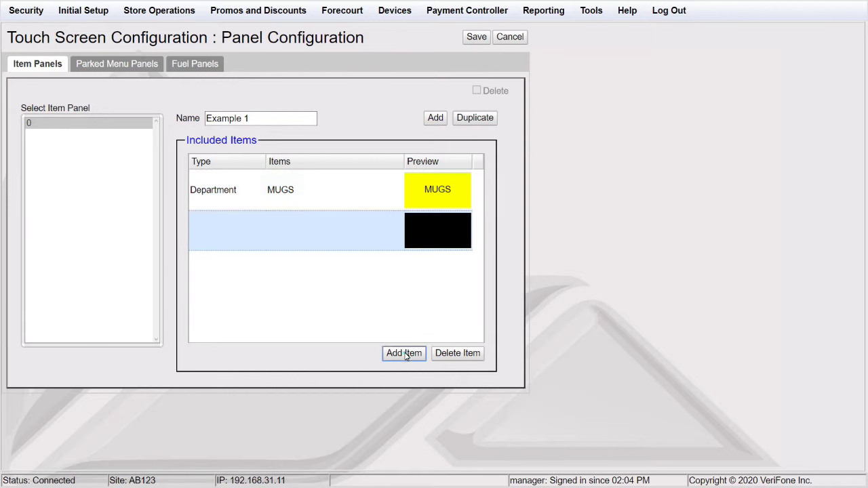
{"action": "left_click", "coordinate": [254, 232]}
{"action": "left_click", "coordinate": [255, 232]}
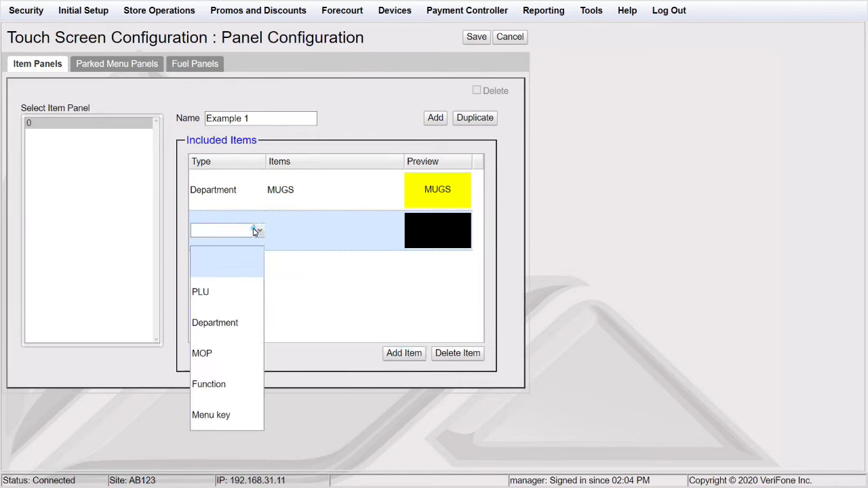
{"action": "left_click", "coordinate": [240, 290]}
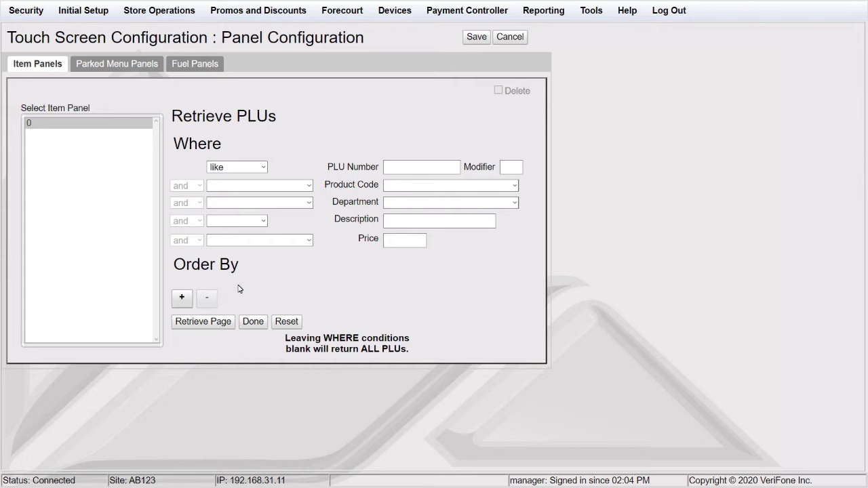
{"action": "left_click", "coordinate": [411, 203]}
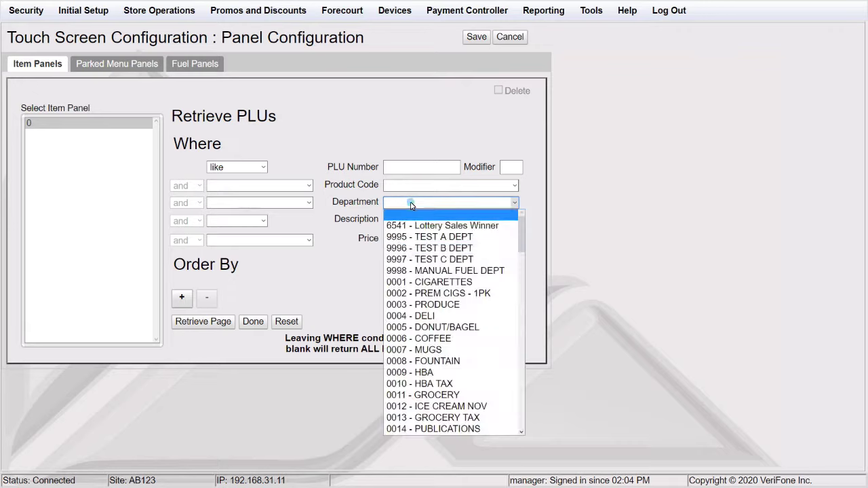
{"action": "left_click", "coordinate": [425, 350]}
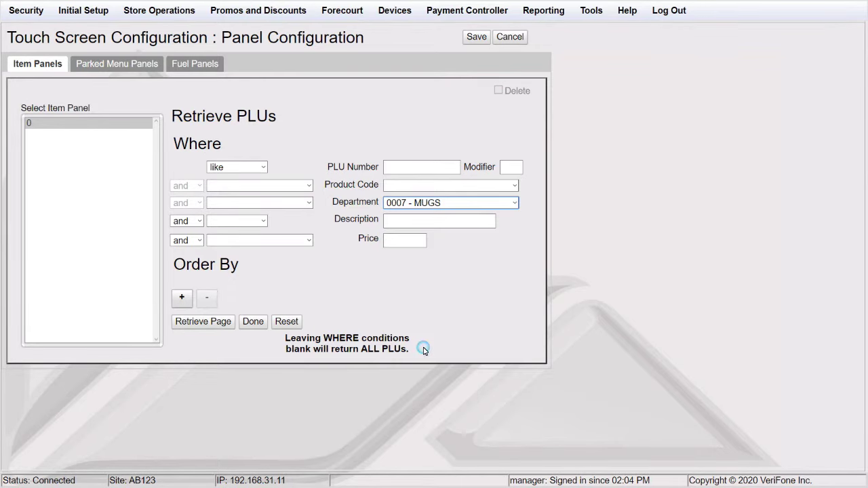
{"action": "left_click", "coordinate": [217, 323]}
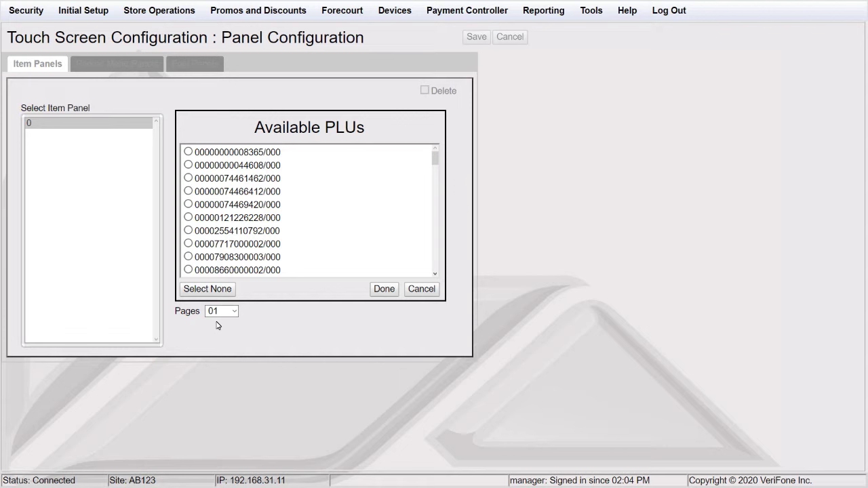
{"action": "left_click", "coordinate": [188, 179]}
{"action": "left_click", "coordinate": [383, 289]}
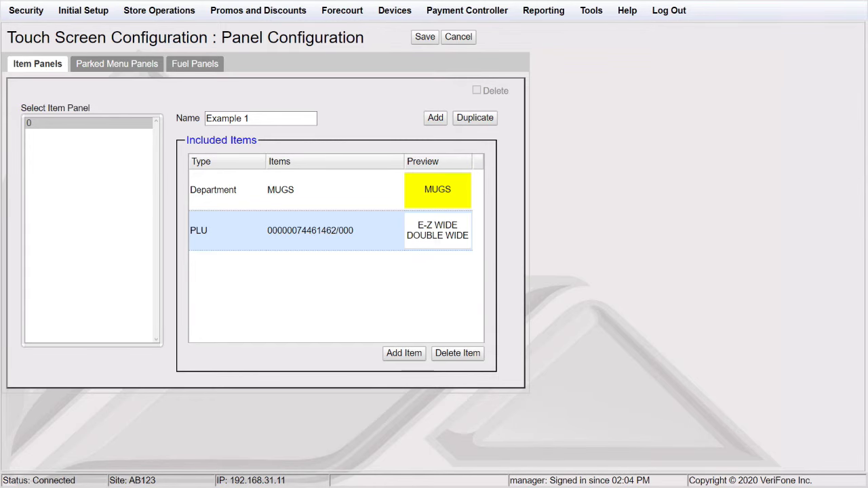
Change the MUGS item's label color to the custom green #35CA58 and save its item properties.
{"action": "left_click", "coordinate": [448, 196]}
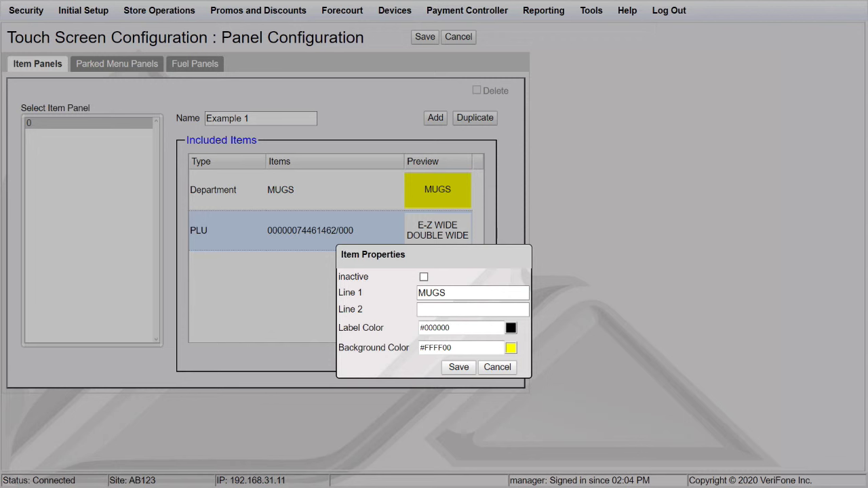
{"action": "left_click", "coordinate": [511, 328]}
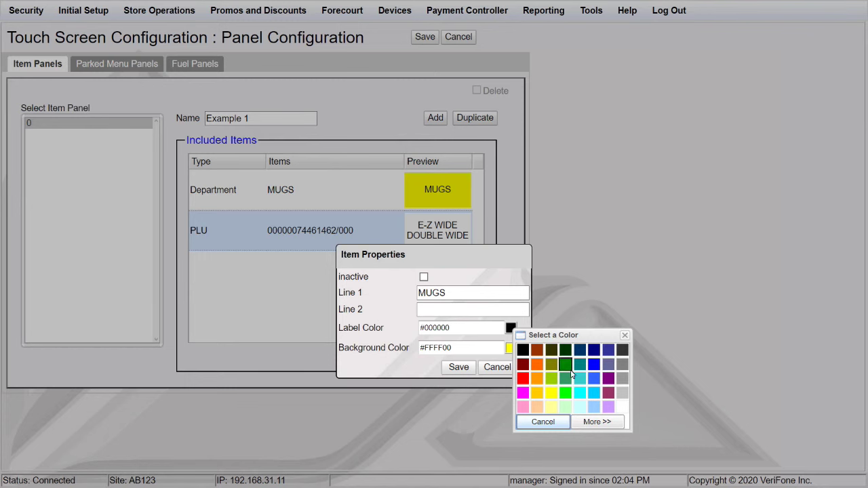
{"action": "left_click", "coordinate": [597, 422]}
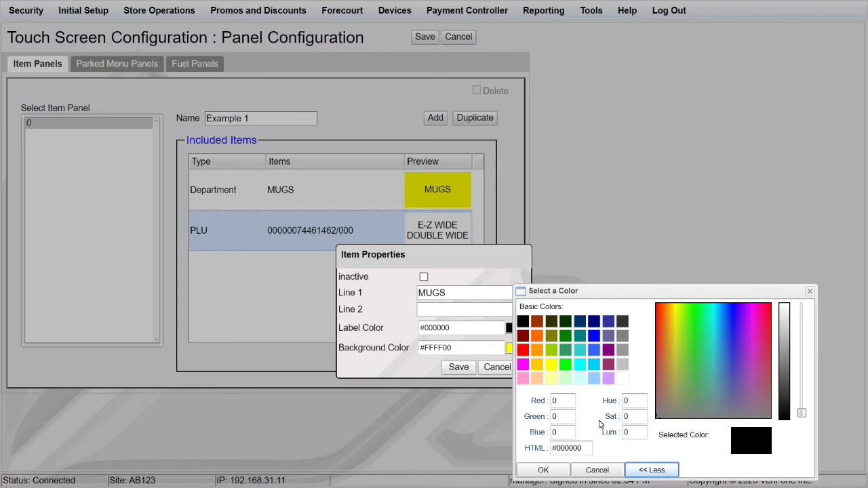
{"action": "left_click", "coordinate": [698, 352]}
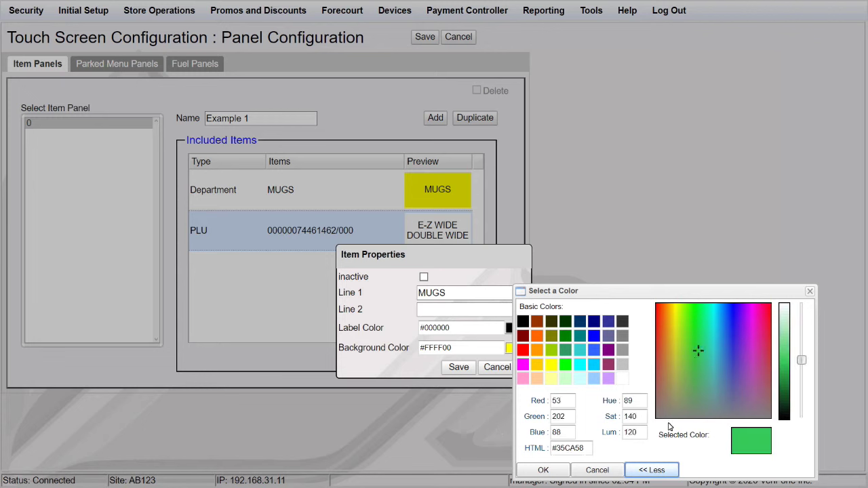
{"action": "left_click", "coordinate": [558, 471]}
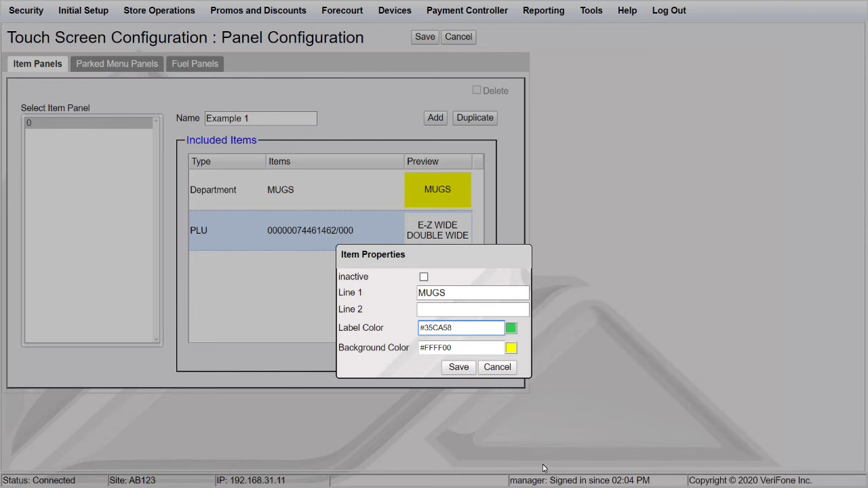
{"action": "left_click", "coordinate": [463, 371]}
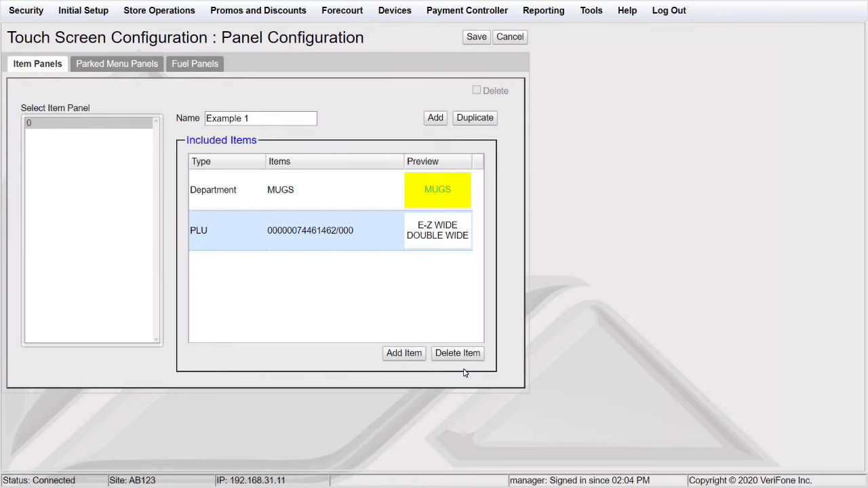
Try to move the PLU item above the MUGS department in the included items, and save the Example 1 panel.
{"action": "left_click", "coordinate": [367, 234]}
{"action": "left_click_drag", "start_coordinate": [367, 234], "coordinate": [363, 186]}
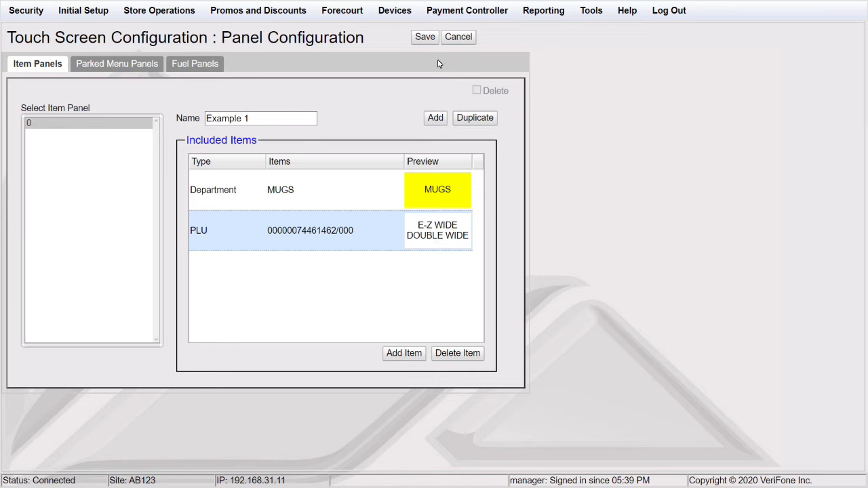
{"action": "left_click", "coordinate": [425, 37]}
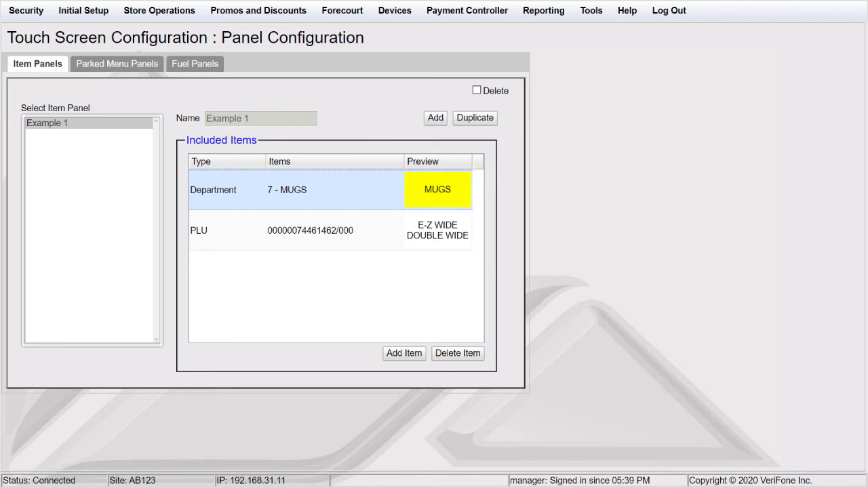
{"action": "left_click", "coordinate": [475, 117]}
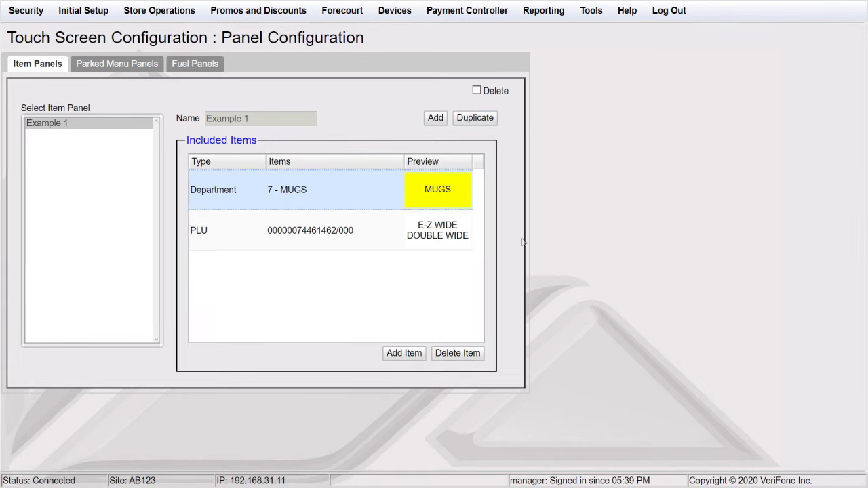
Add a new parked menu panel named "Example 1".
{"action": "left_click", "coordinate": [127, 62]}
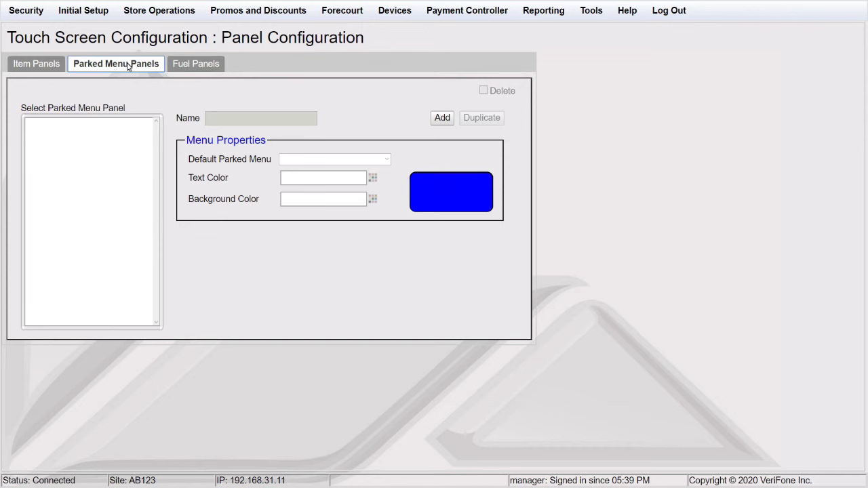
{"action": "left_click", "coordinate": [441, 119]}
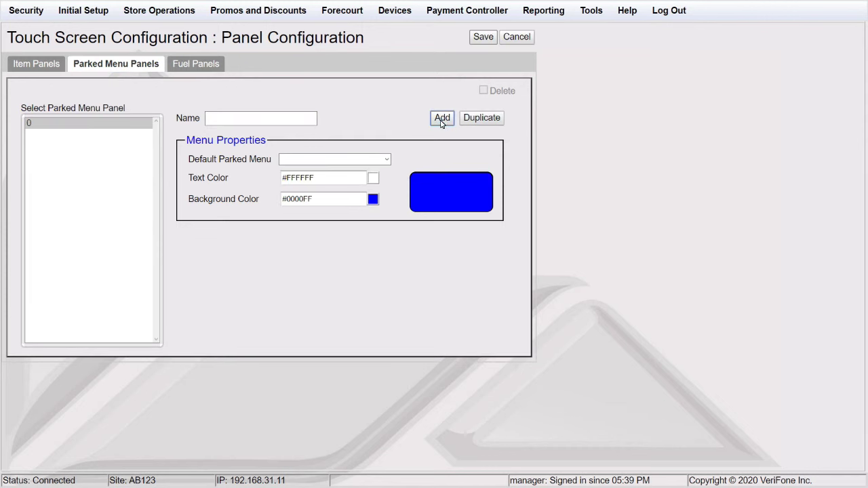
{"action": "left_click", "coordinate": [277, 123]}
{"action": "left_click", "coordinate": [277, 123]}
{"action": "type", "text": "Example 1"}
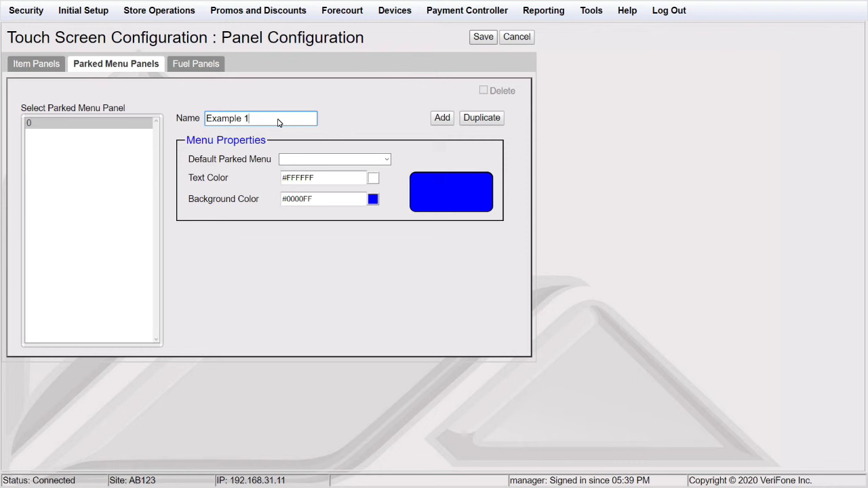
Set the parked menu panel's default parked menu to 11-Lottery and its background color to red #FF0000.
{"action": "left_click", "coordinate": [305, 163]}
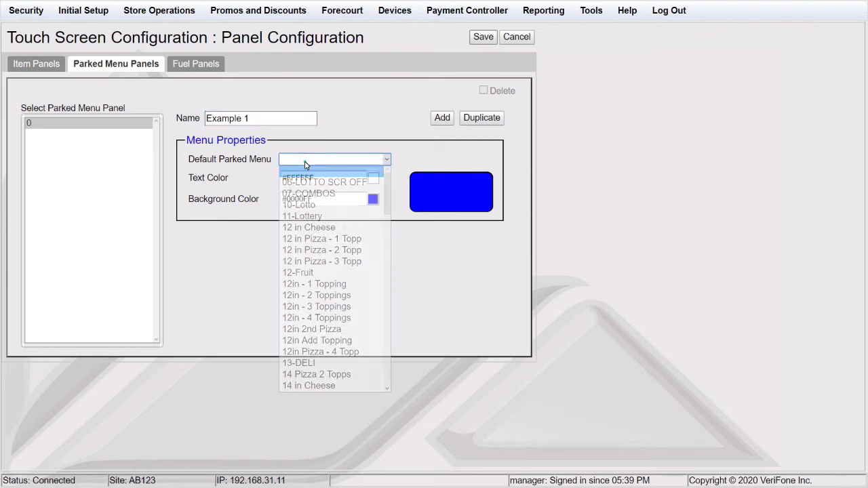
{"action": "left_click", "coordinate": [306, 217]}
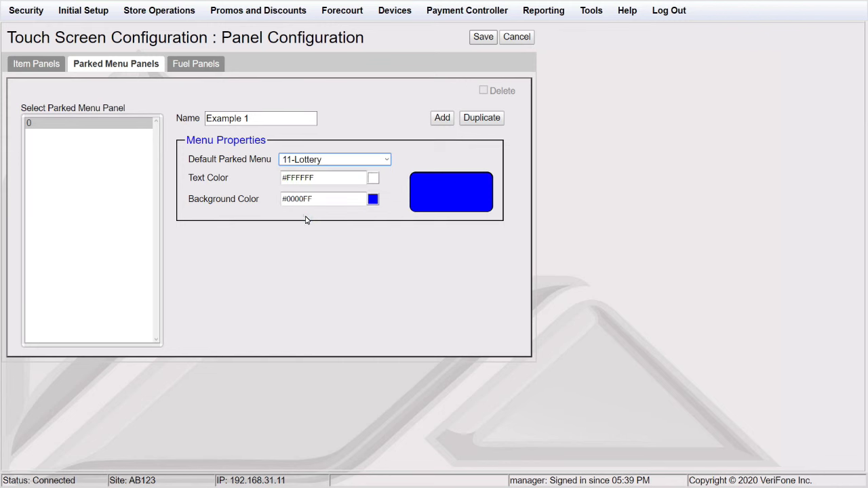
{"action": "left_click", "coordinate": [373, 200]}
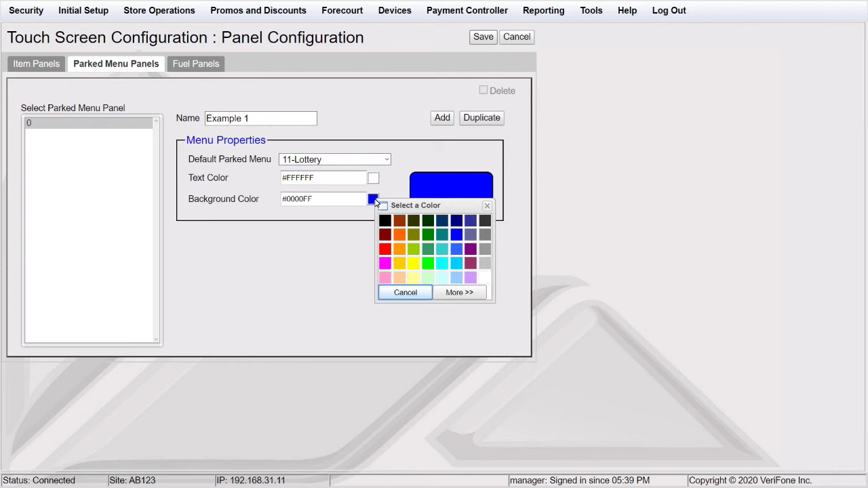
{"action": "left_click", "coordinate": [385, 250]}
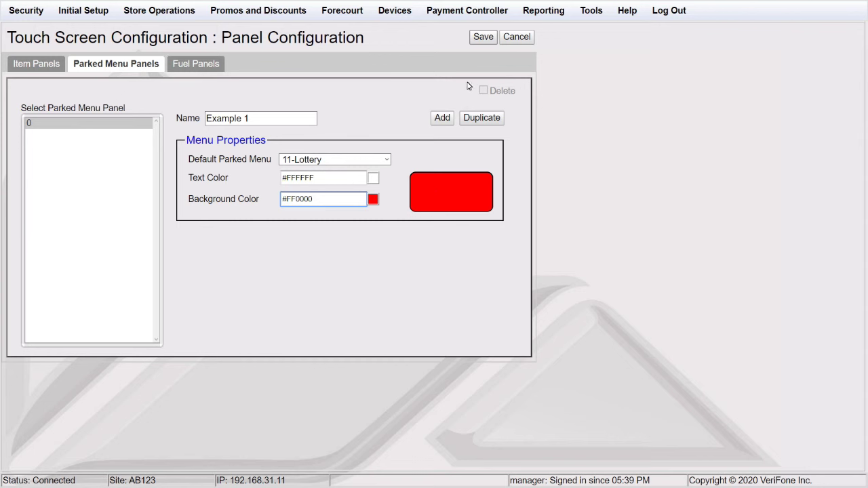
Choose white #FFFFFF as the parked menu's text color and save the Example 1 parked menu panel.
{"action": "left_click", "coordinate": [374, 178]}
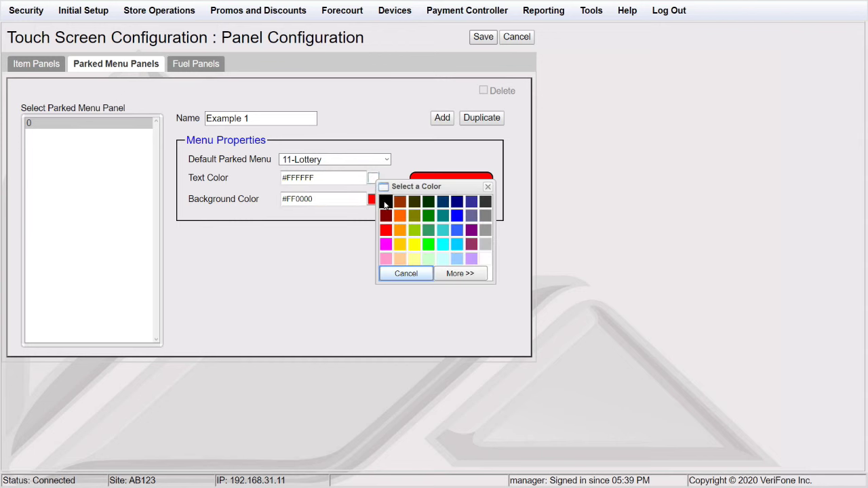
{"action": "left_click", "coordinate": [485, 259]}
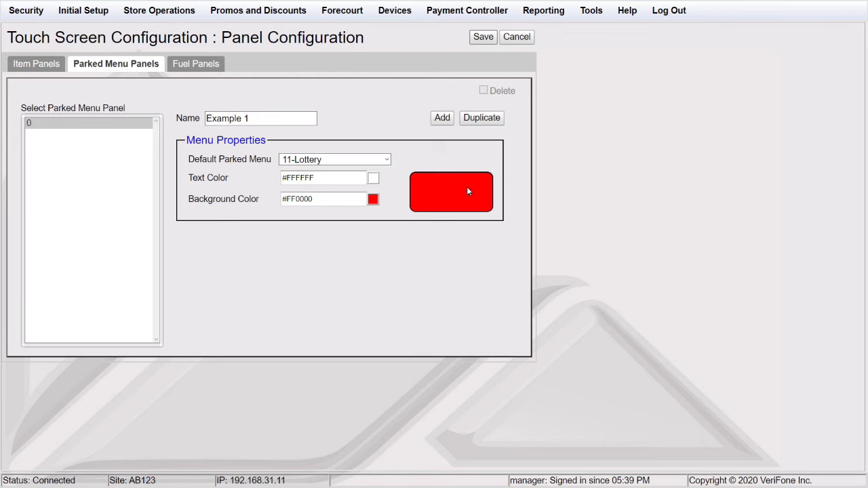
{"action": "left_click", "coordinate": [483, 37]}
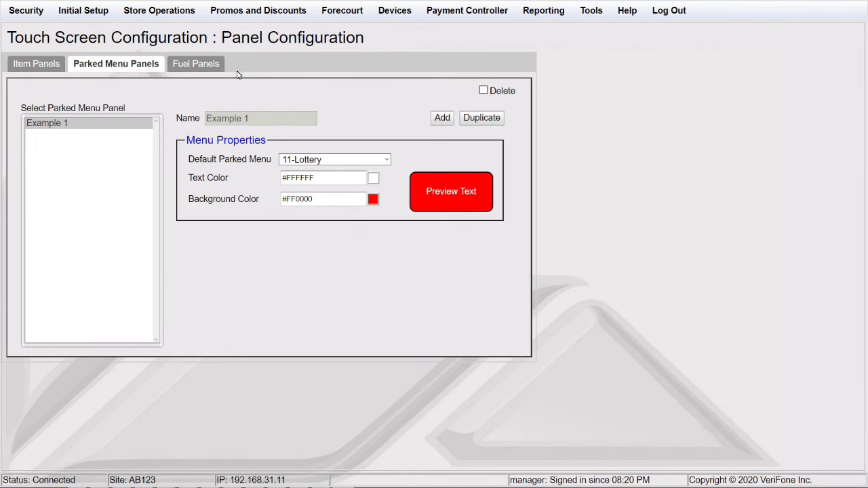
Add a new fuel panel named "Example 1".
{"action": "left_click", "coordinate": [208, 63]}
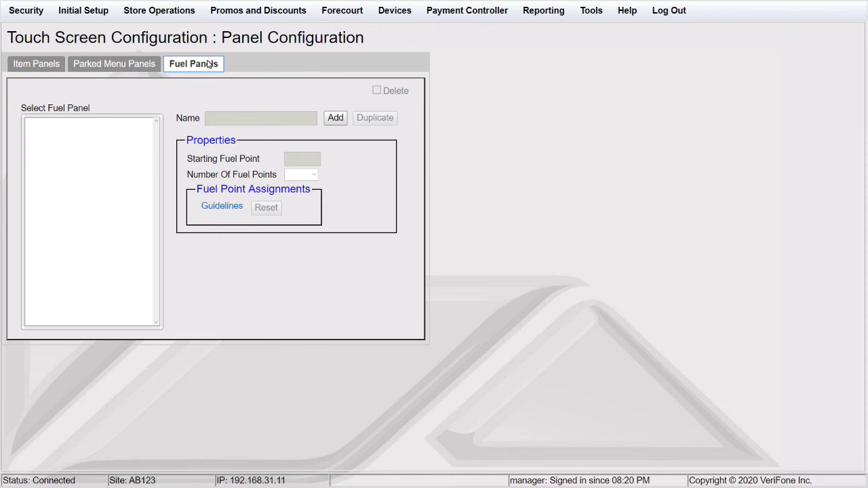
{"action": "left_click", "coordinate": [335, 119]}
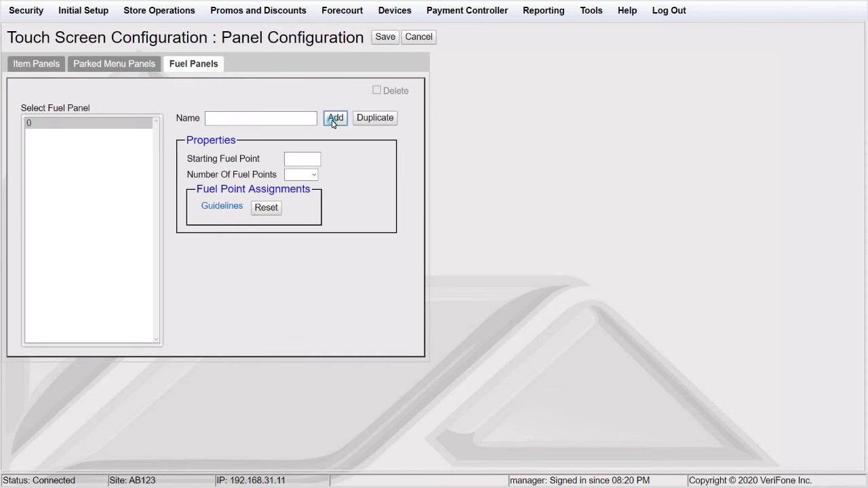
{"action": "left_click", "coordinate": [295, 121]}
{"action": "left_click", "coordinate": [272, 120]}
{"action": "type", "text": "Example 1"}
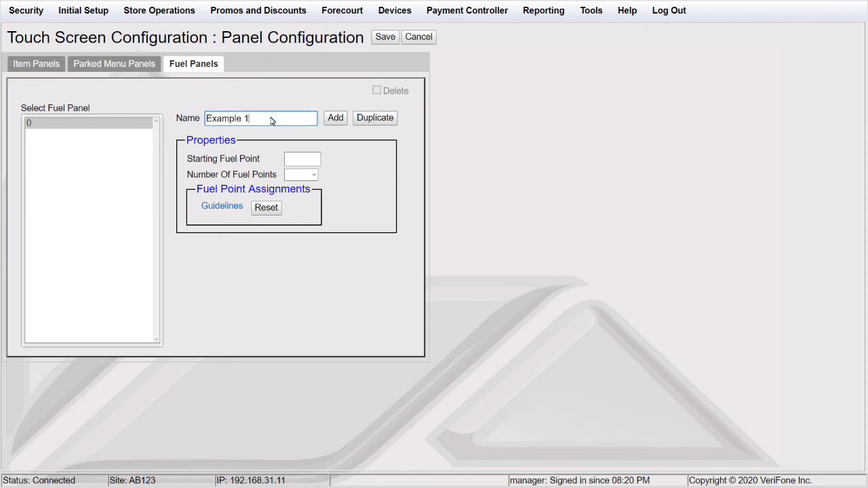
Set the fuel panel's starting fuel point to 1 and number of fuel points to 14, and save it.
{"action": "left_click", "coordinate": [309, 162]}
{"action": "type", "text": "1"}
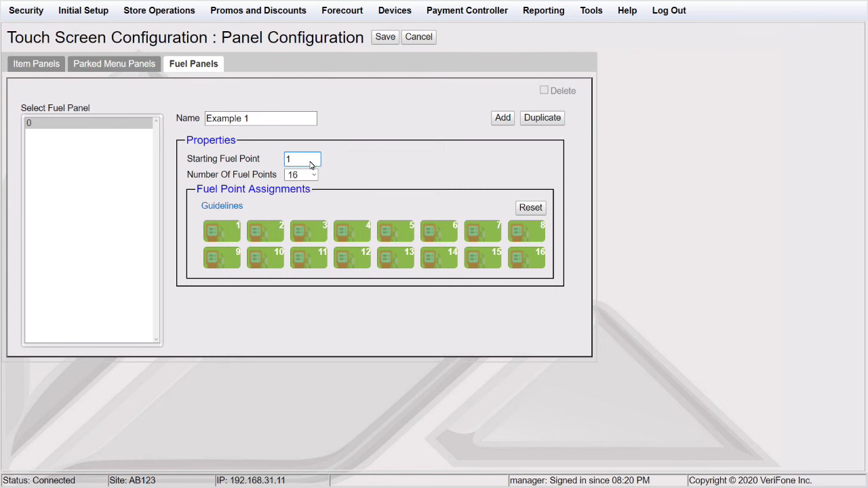
{"action": "left_click", "coordinate": [314, 174]}
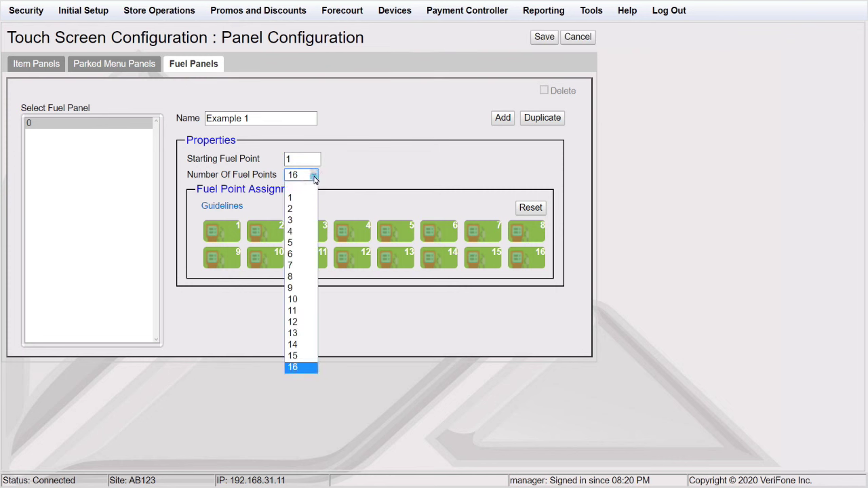
{"action": "left_click", "coordinate": [293, 344]}
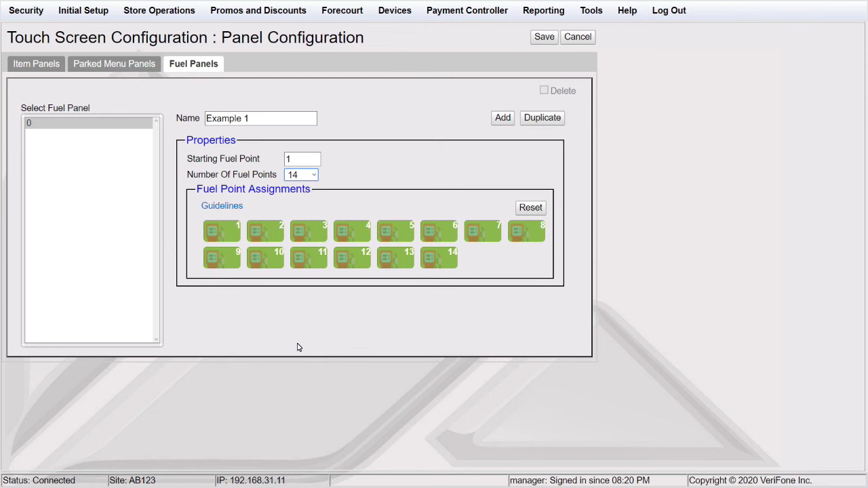
{"action": "left_click", "coordinate": [544, 37]}
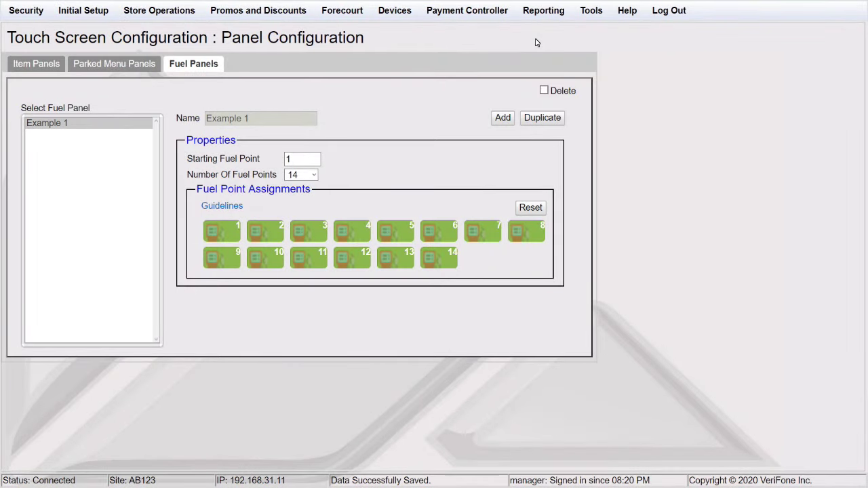